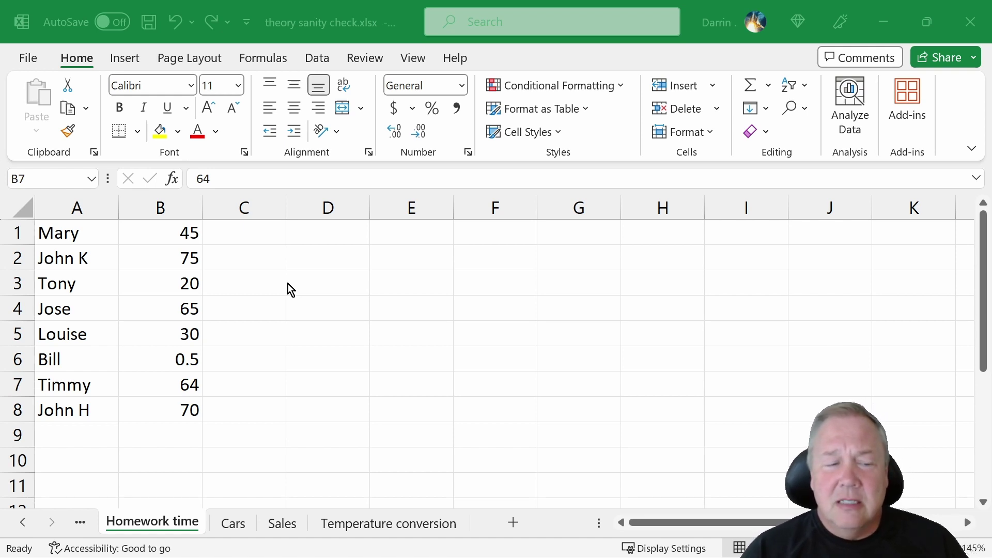
- Review Bill's row and replace his 0.5 homework time with 30
key(alt+Tab)
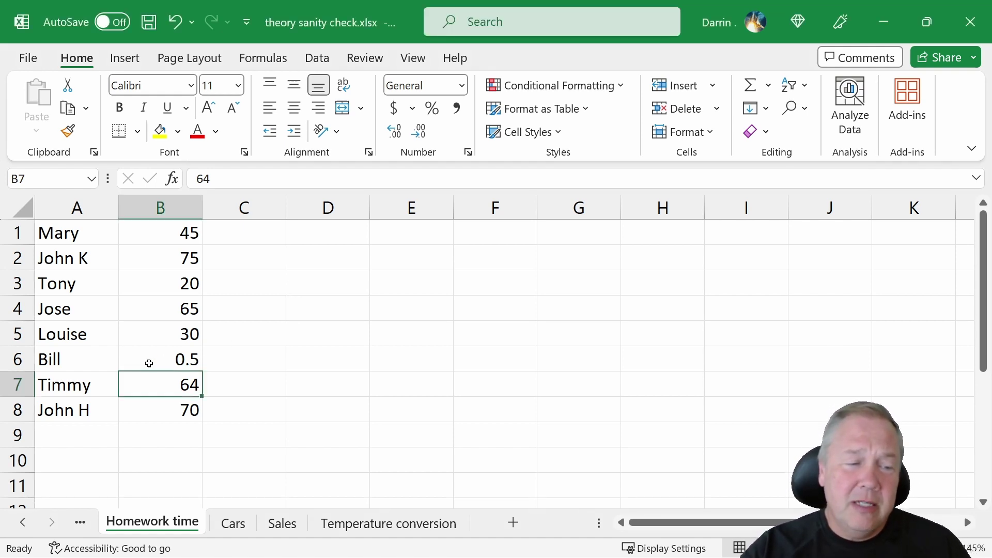
drag(84, 364, 156, 354)
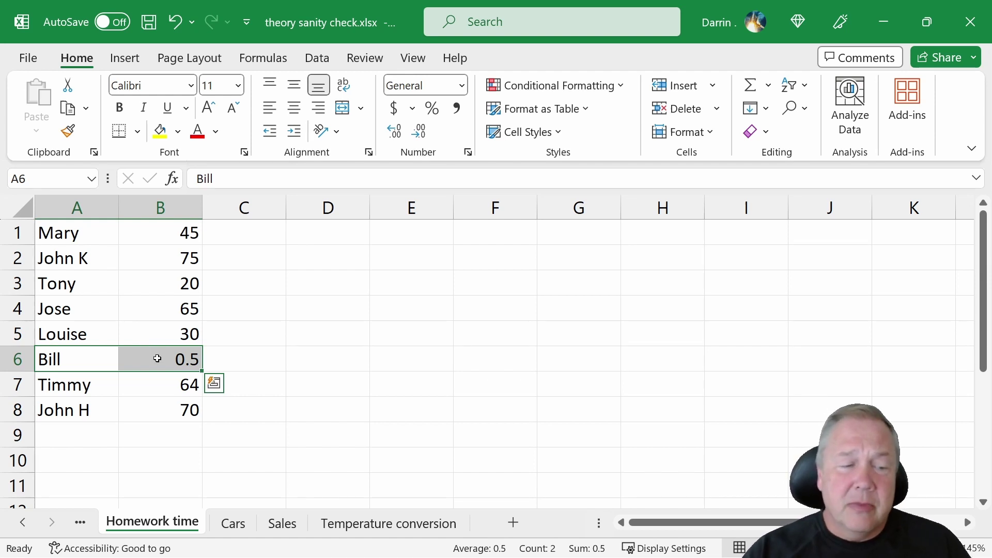
click(156, 357)
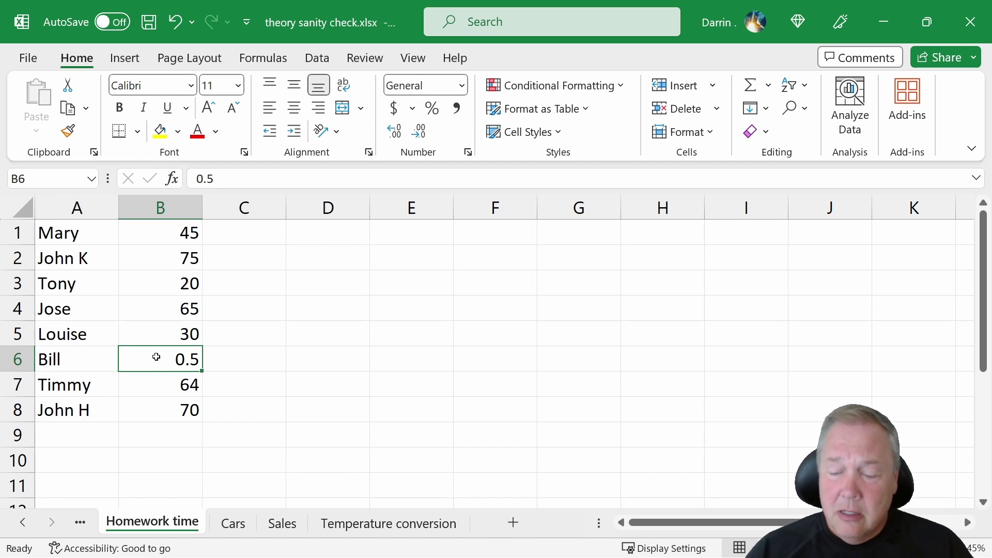
text(30)
key(Return)
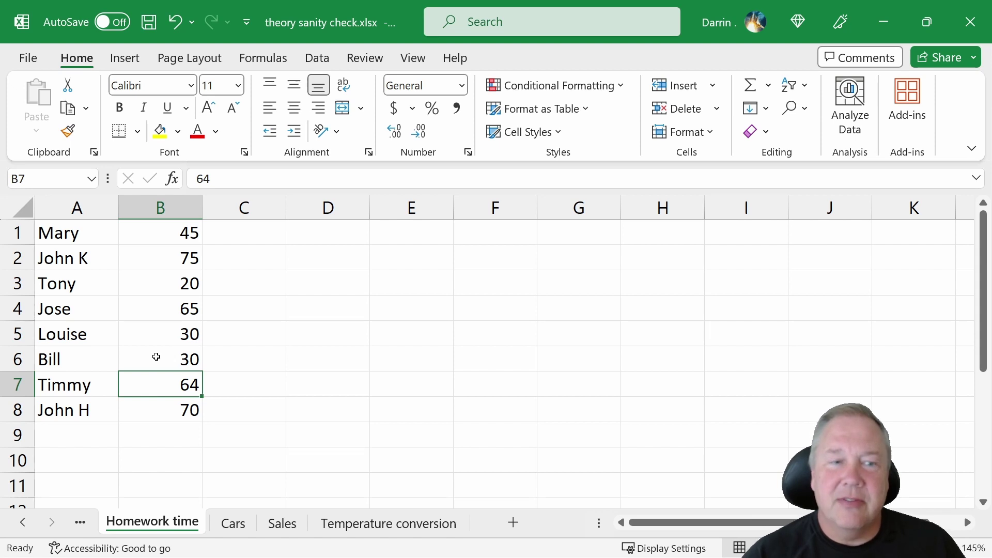
- Inspect the Cars sheet's 2:00 PM row with its 0.7 count, then move to Sales
click(233, 524)
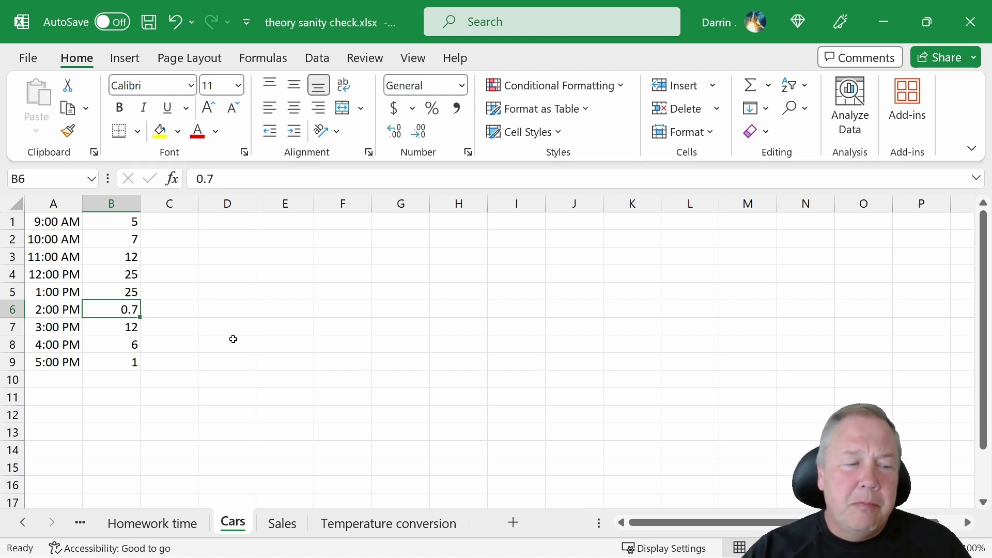
click(64, 315)
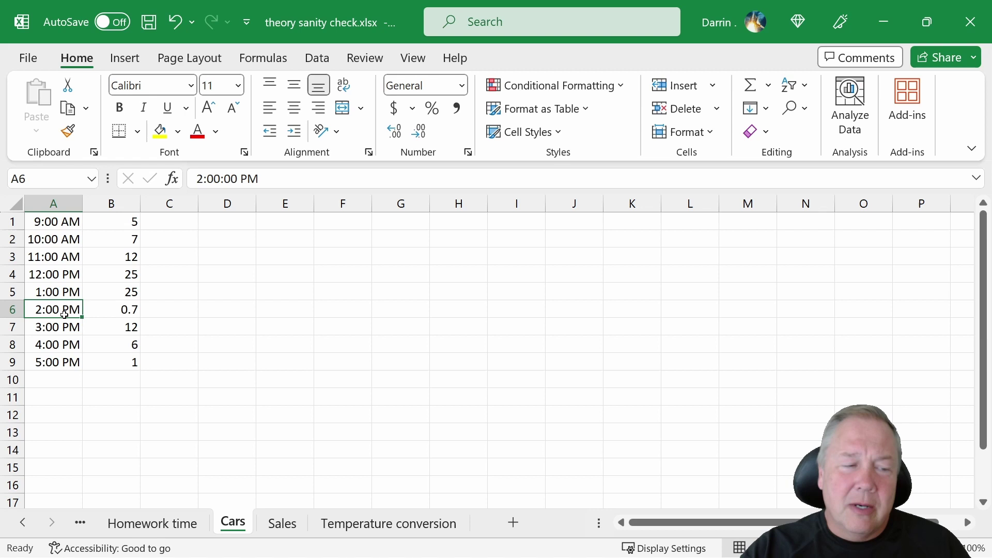
drag(64, 315, 107, 320)
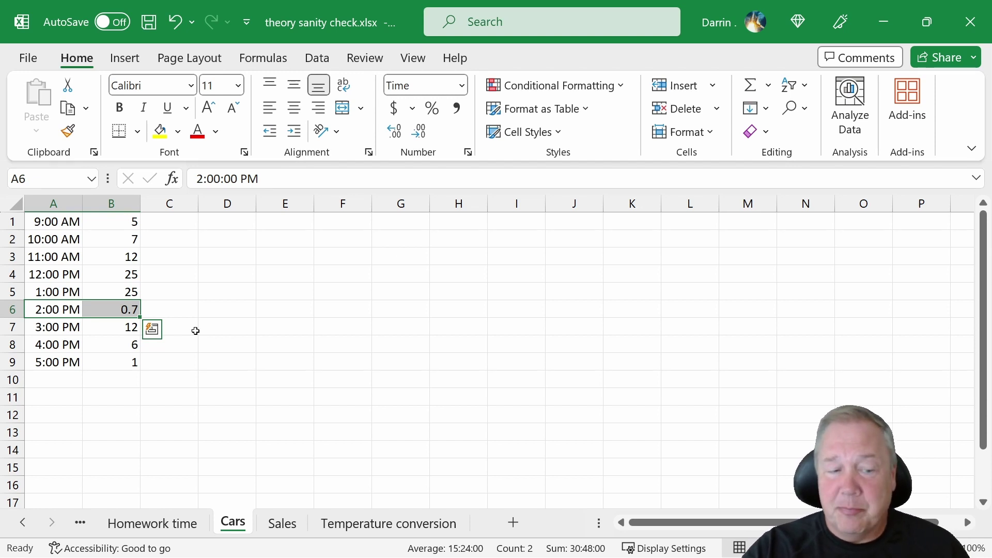
click(282, 524)
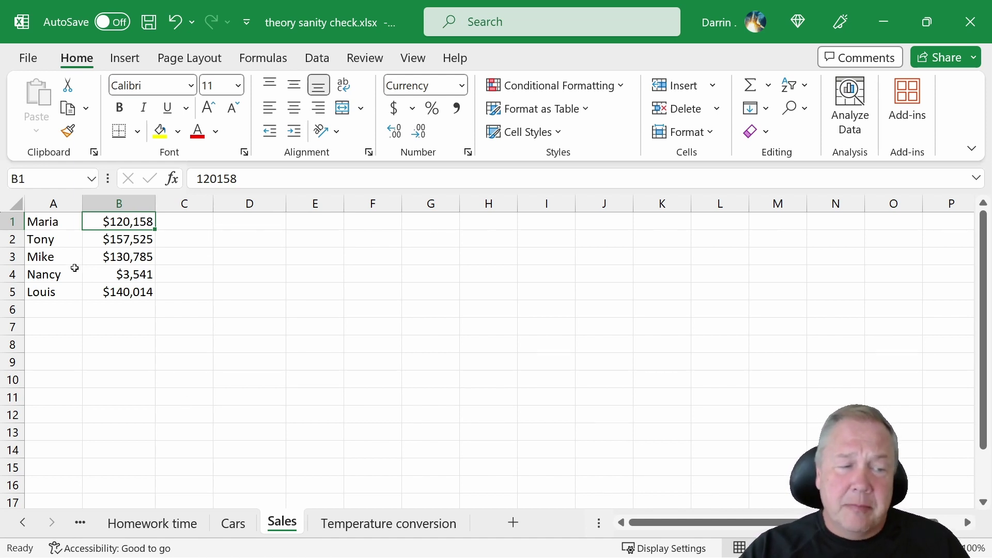
drag(64, 278, 111, 283)
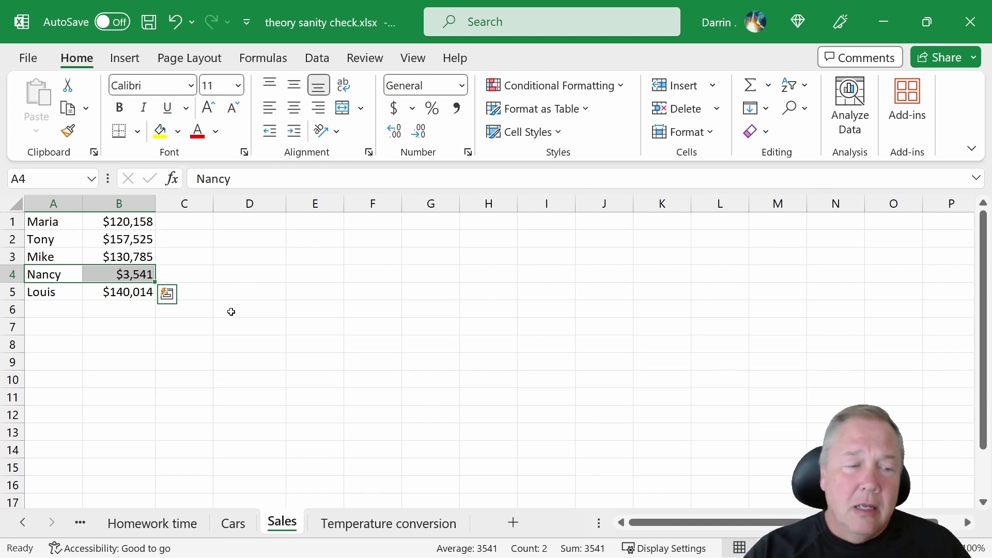
- Enter the formula =A2*9/5+32 in B2 of the Temperature conversion sheet
click(333, 526)
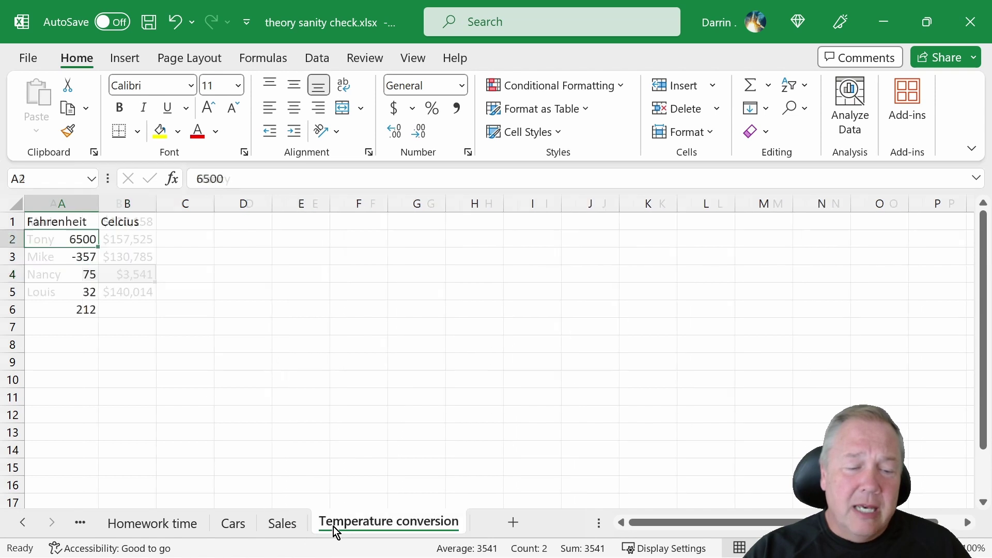
click(137, 235)
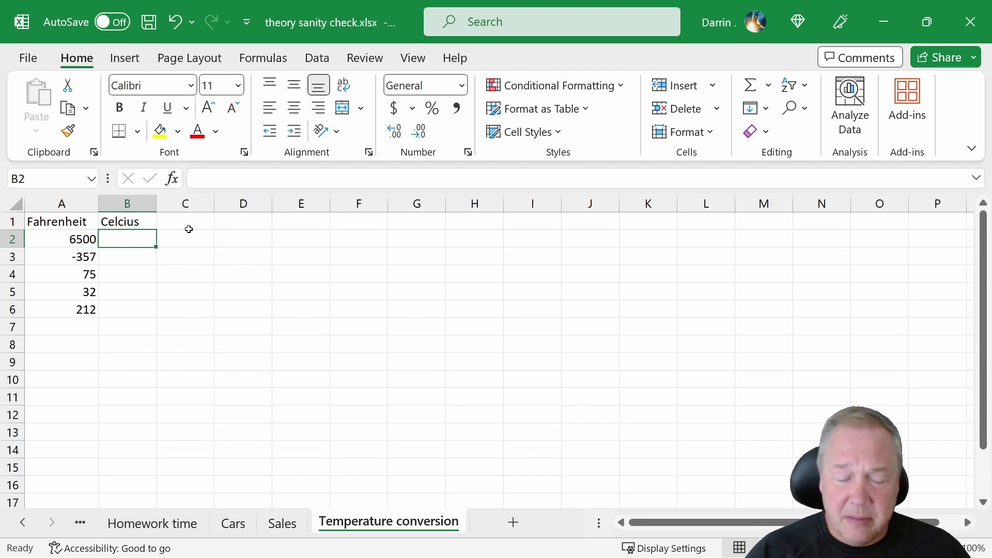
text(=)
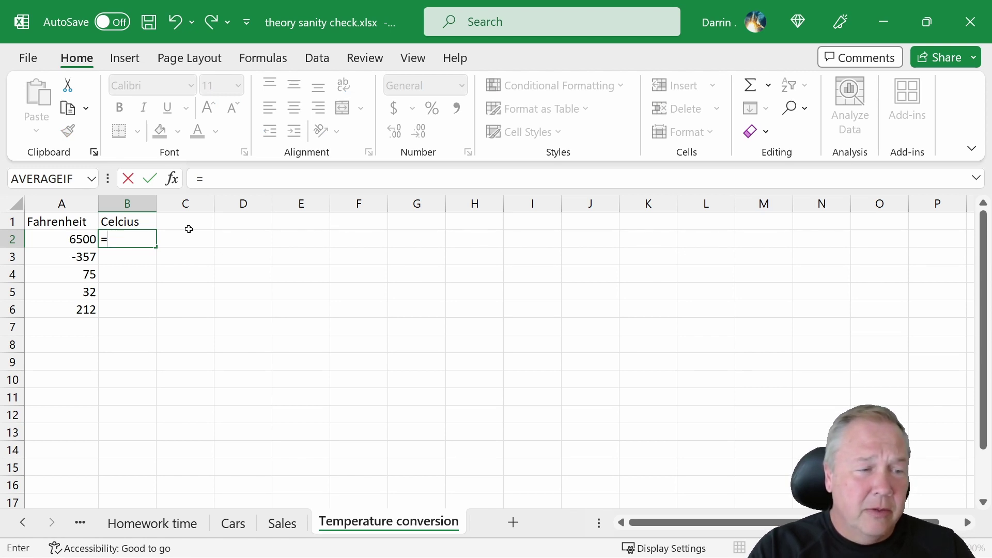
text(a)
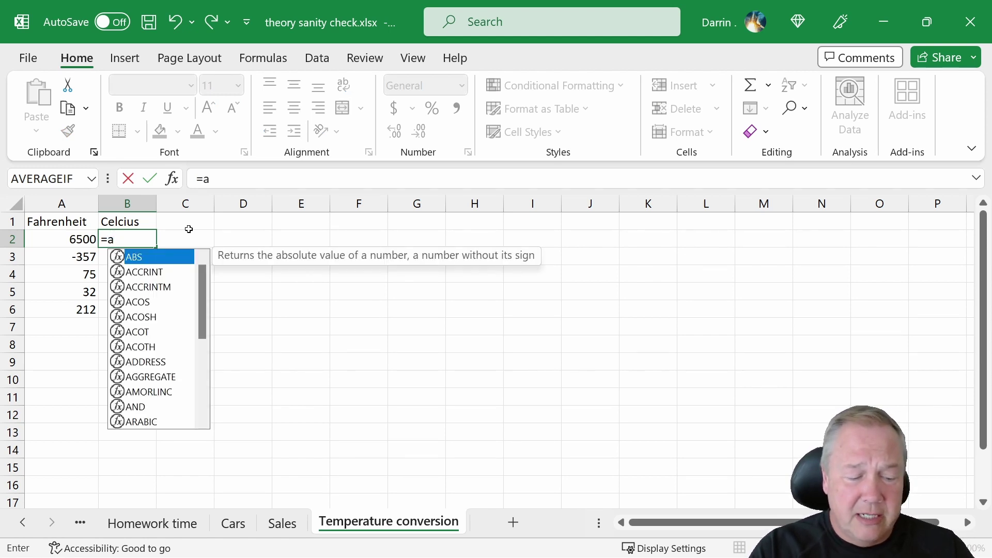
text(2*)
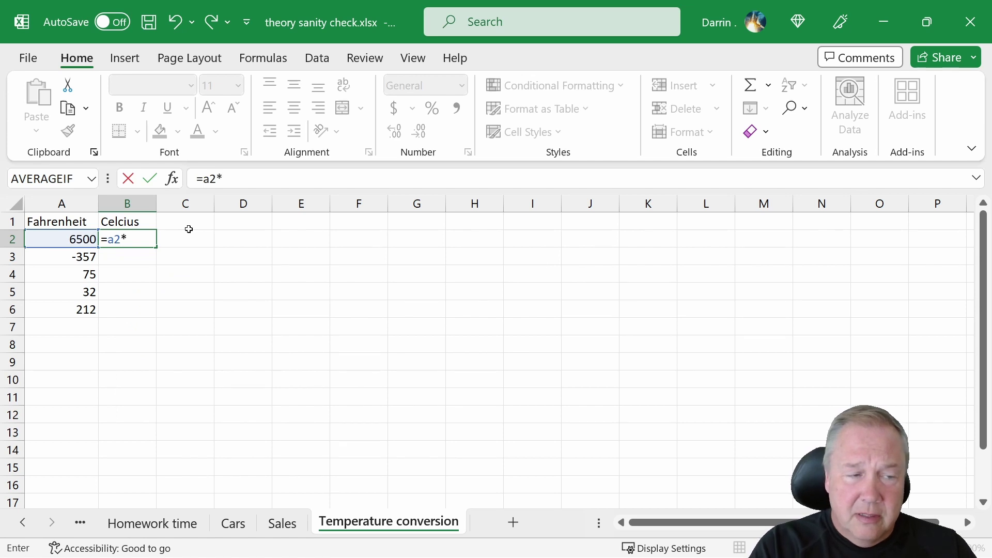
text(9/)
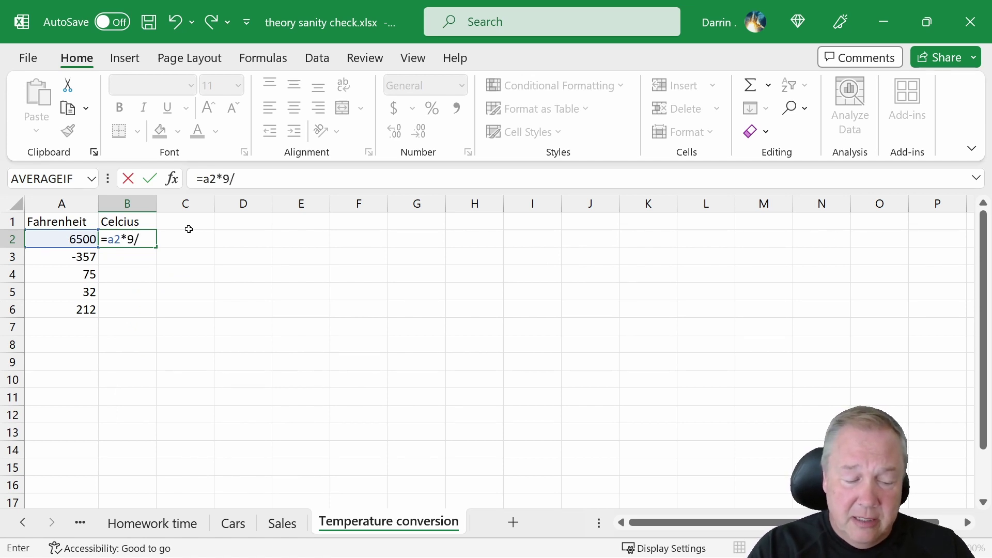
text(5)
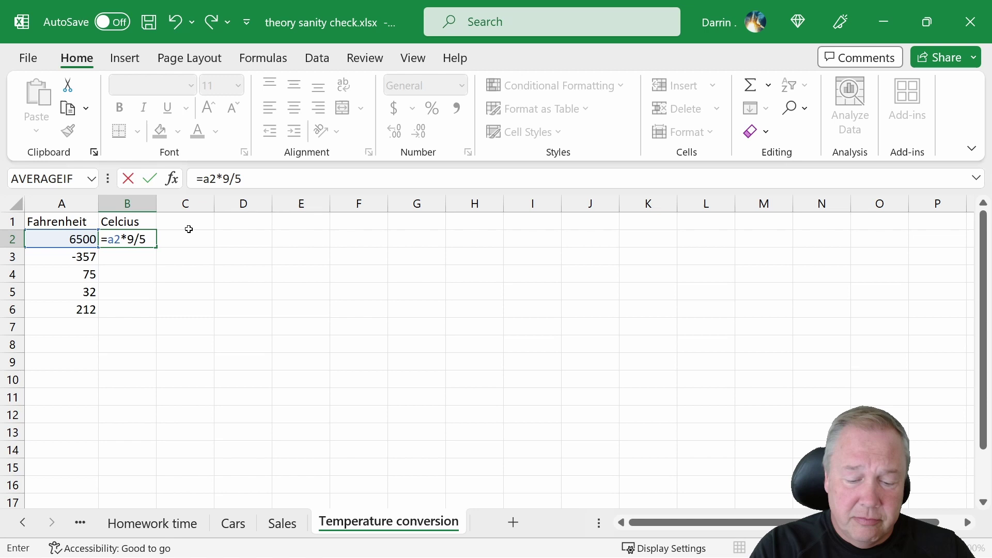
text(+32)
key(Return)
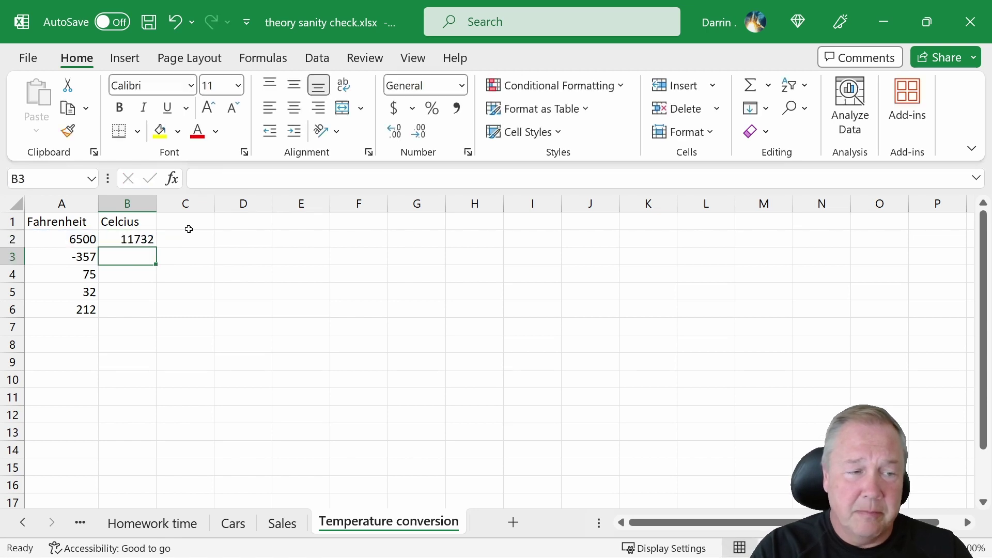
- Copy B2's conversion formula into B3:B6 and check it against A2
key(Up)
key(ctrl+c)
key(Down)
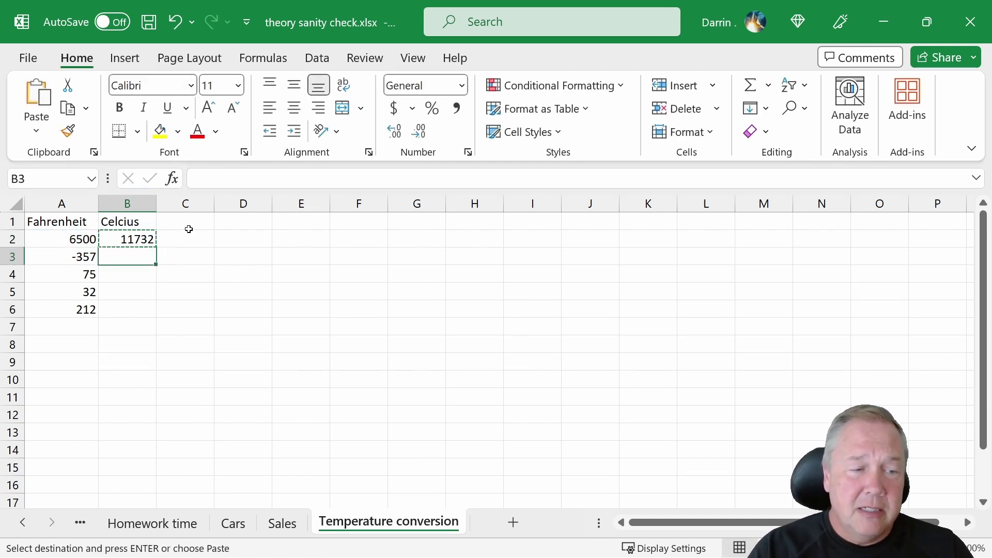
key(shift+Down)
key(shift+Down)
key(shift+Down)
key(ctrl+v)
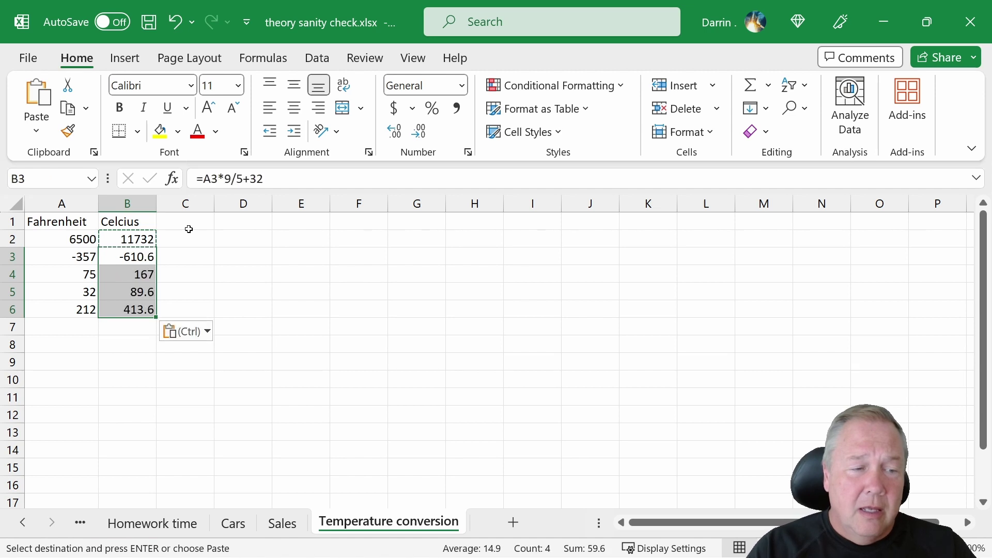
key(Up)
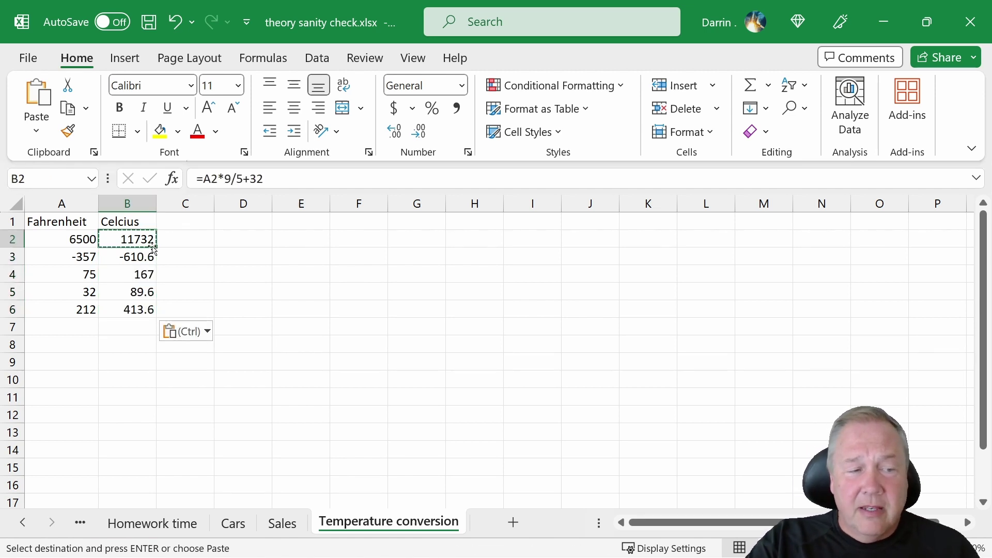
key(Left)
key(Right)
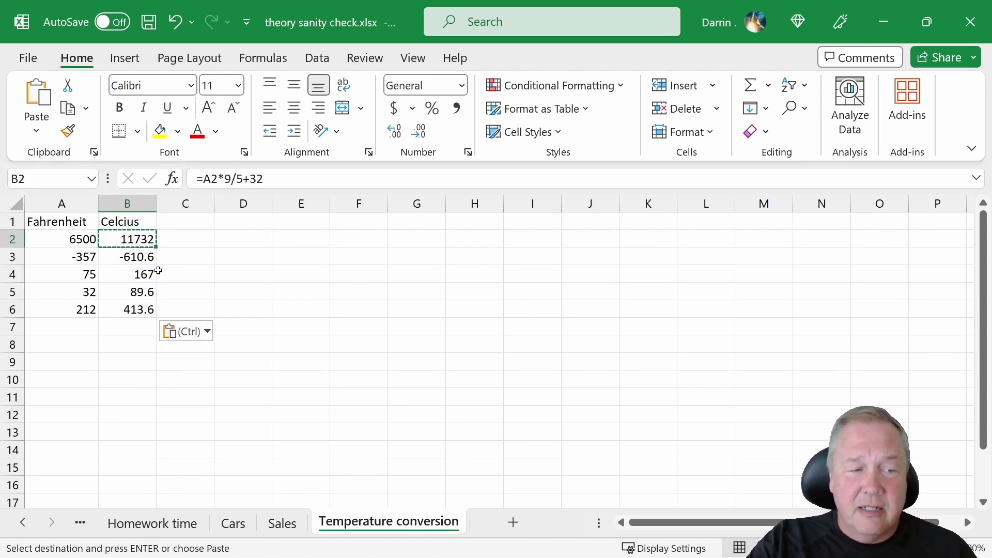
key(Escape)
click(83, 274)
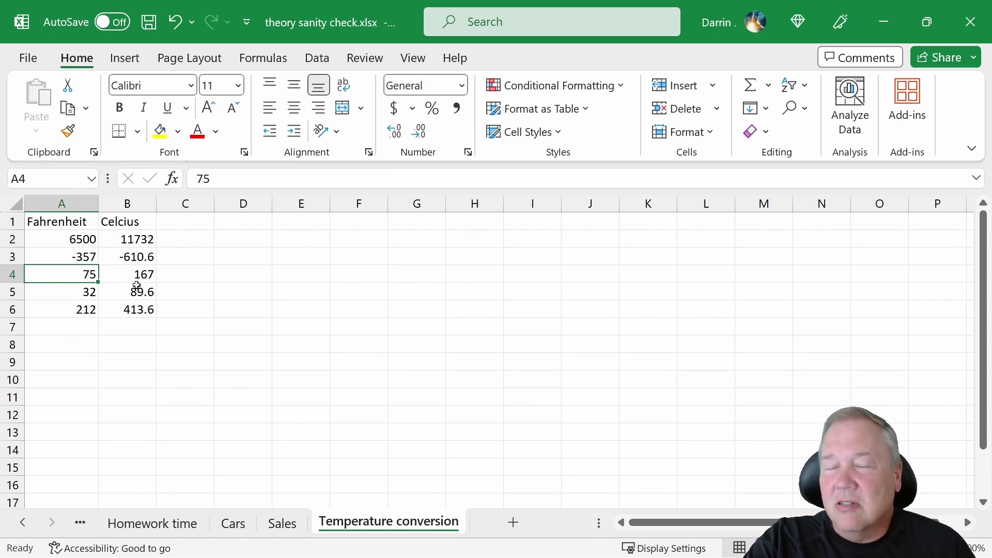
click(120, 278)
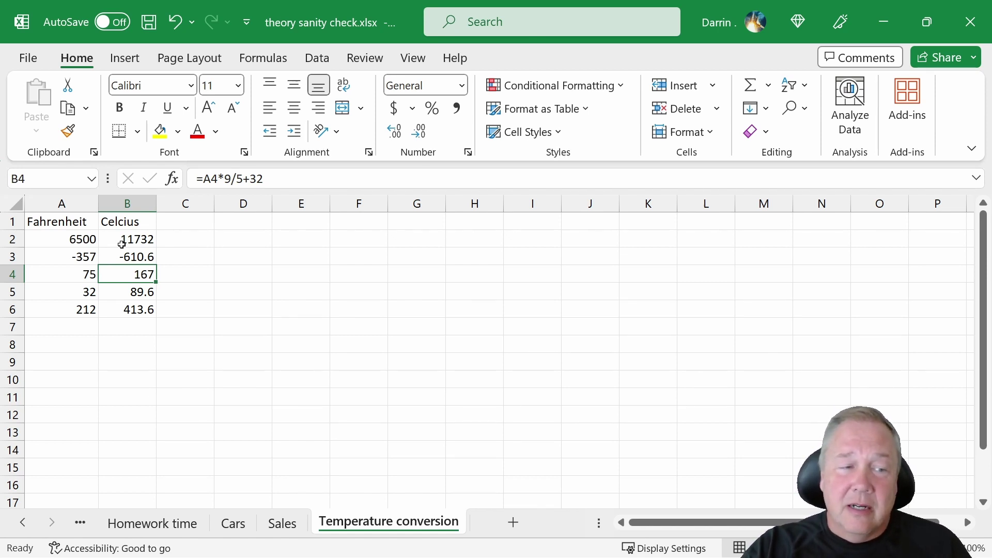
- Replace B2's formula with =(A2-32)*5/9
click(139, 237)
drag(279, 177, 203, 178)
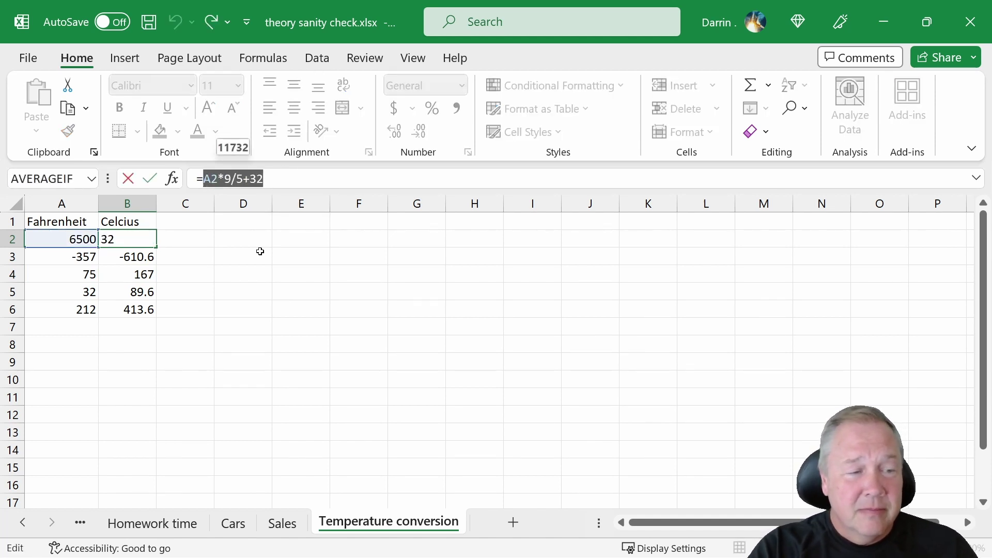
text(()
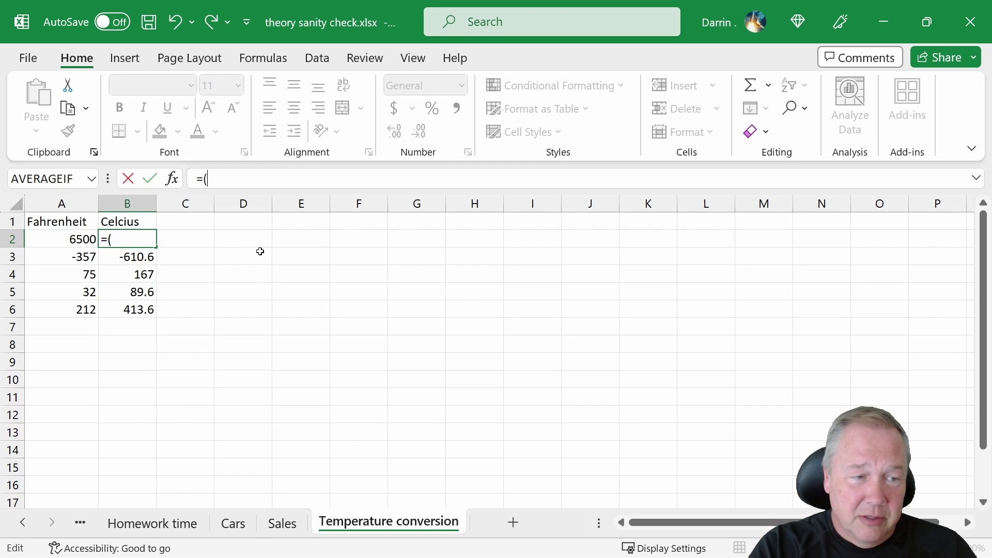
text(a2-)
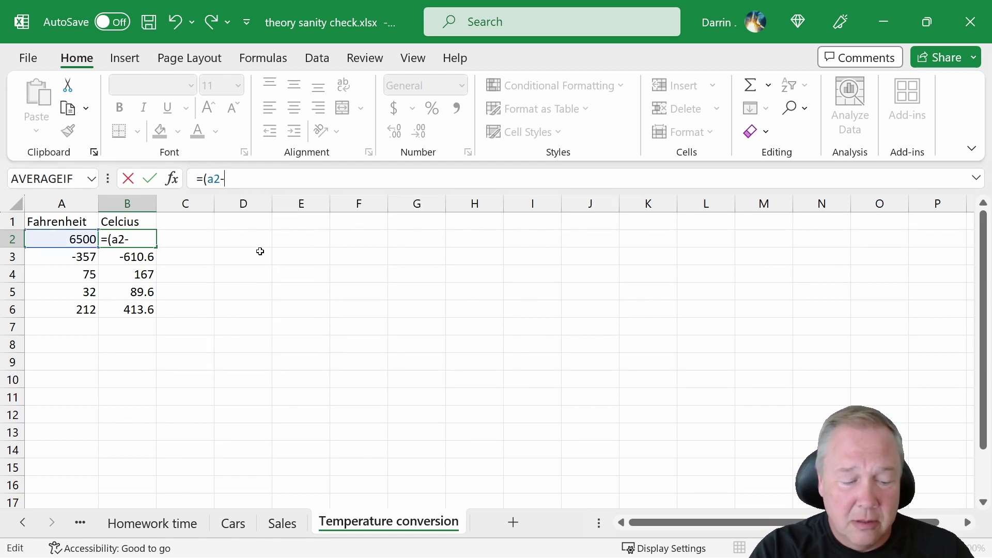
text(32)*)
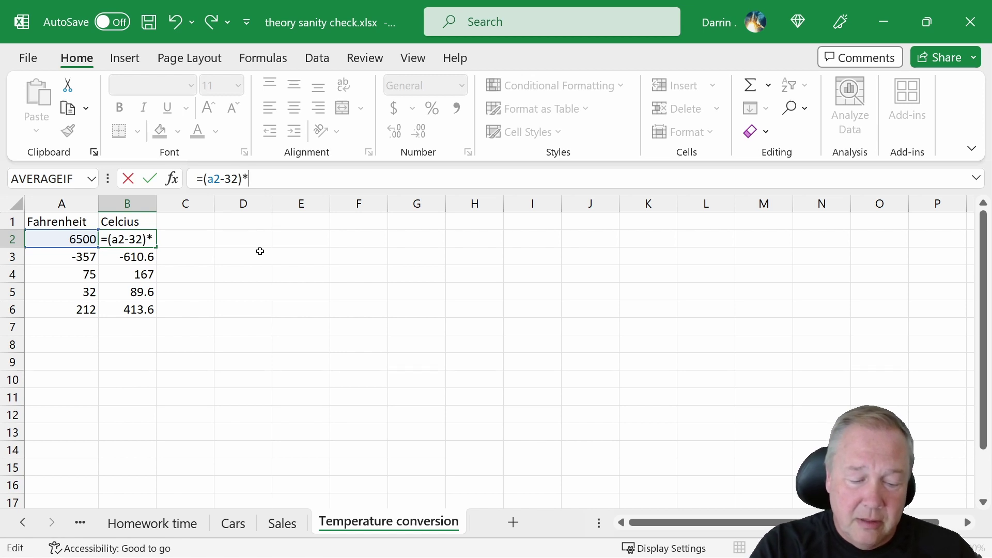
text(5/9)
key(Return)
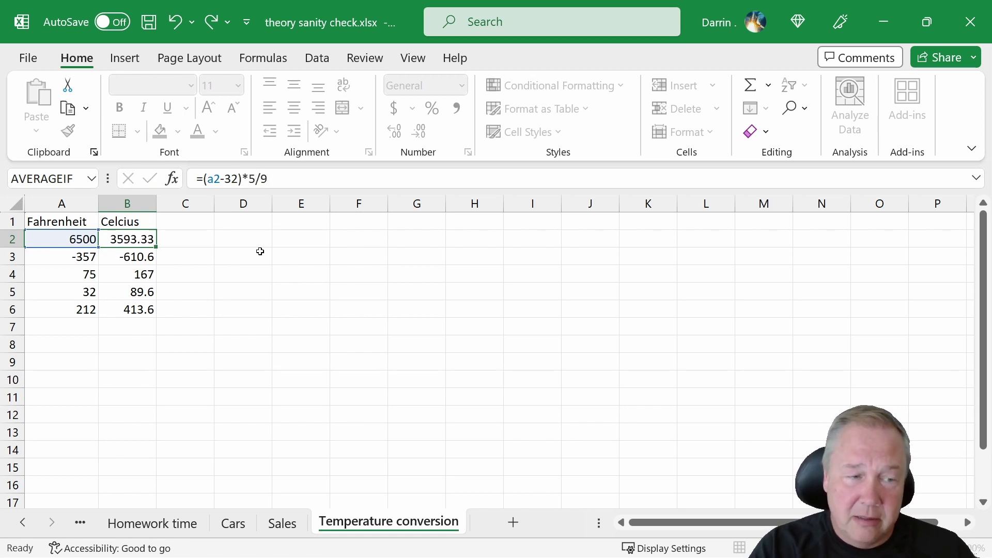
- Copy the corrected B2 formula into B3:B6
key(Up)
key(ctrl+c)
key(Down)
key(shift+Down)
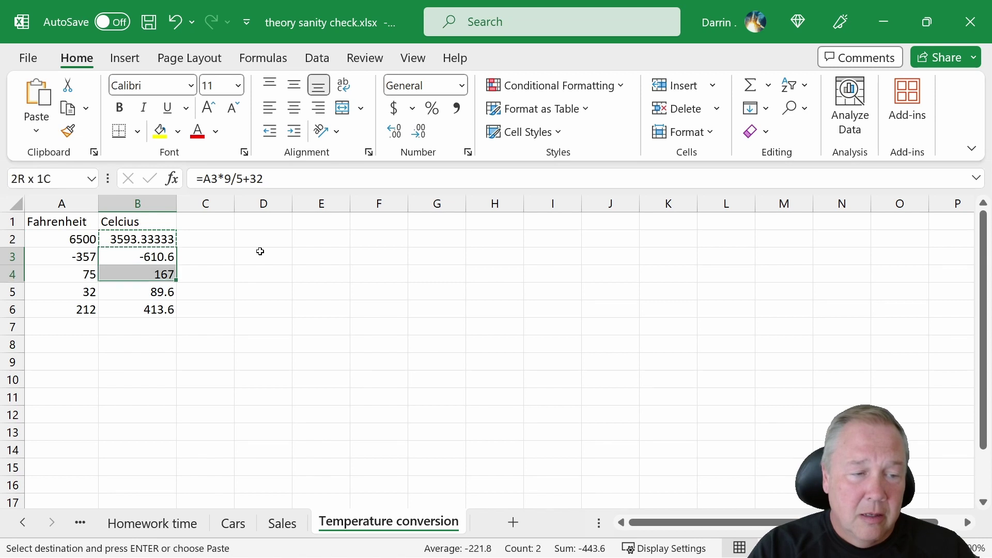
key(shift+Down)
key(shift+Down)
key(ctrl+v)
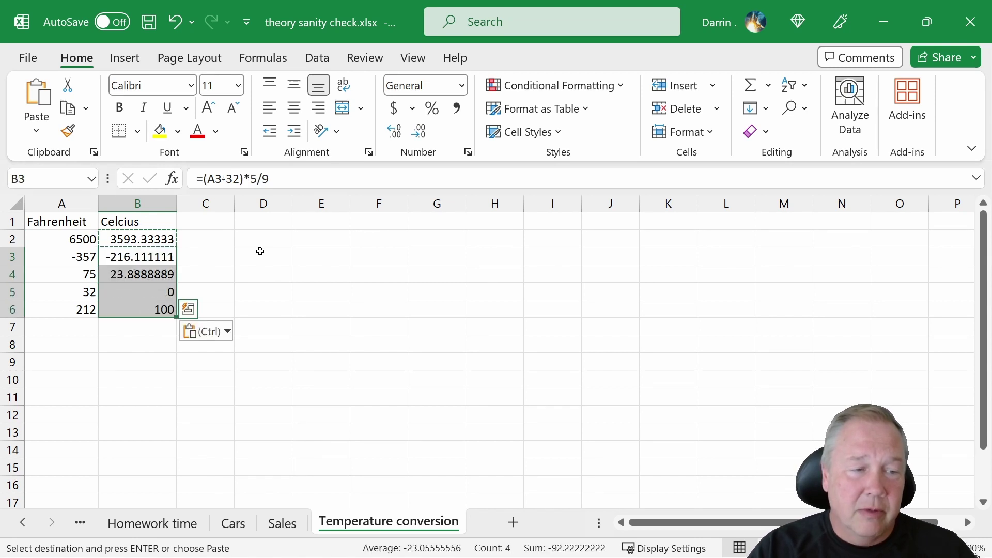
click(253, 250)
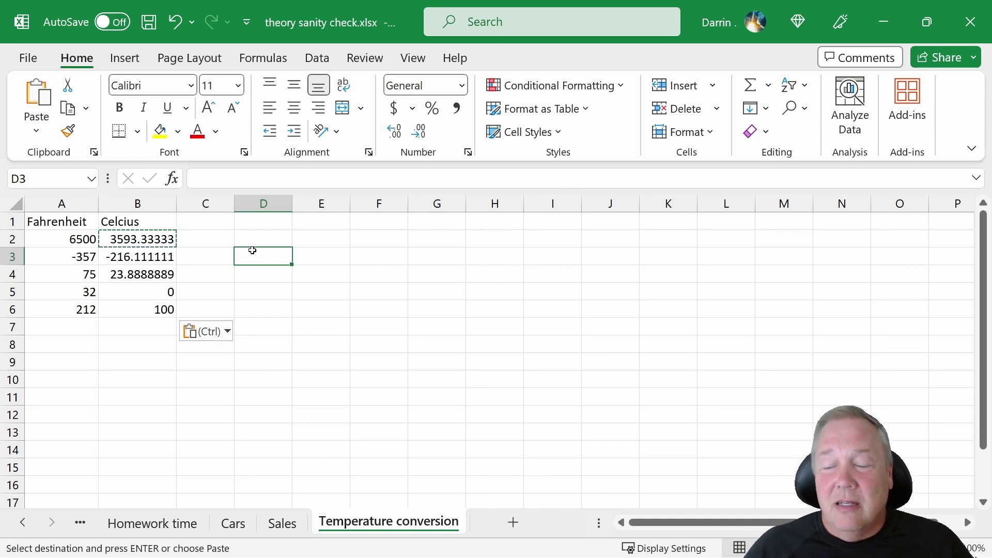
click(155, 241)
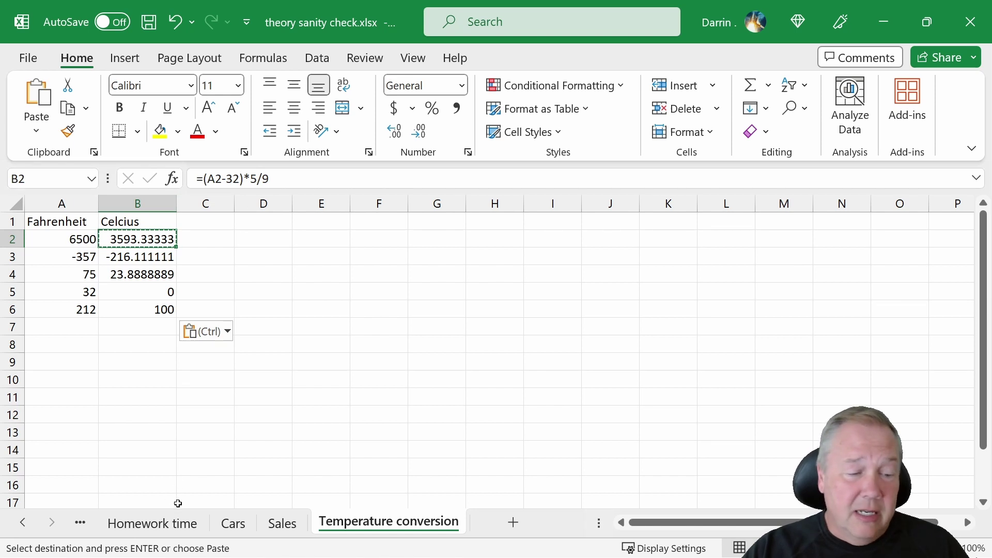
- Recheck the Homework time and Cars sheets, finishing on the Sales sheet's five totals
click(153, 521)
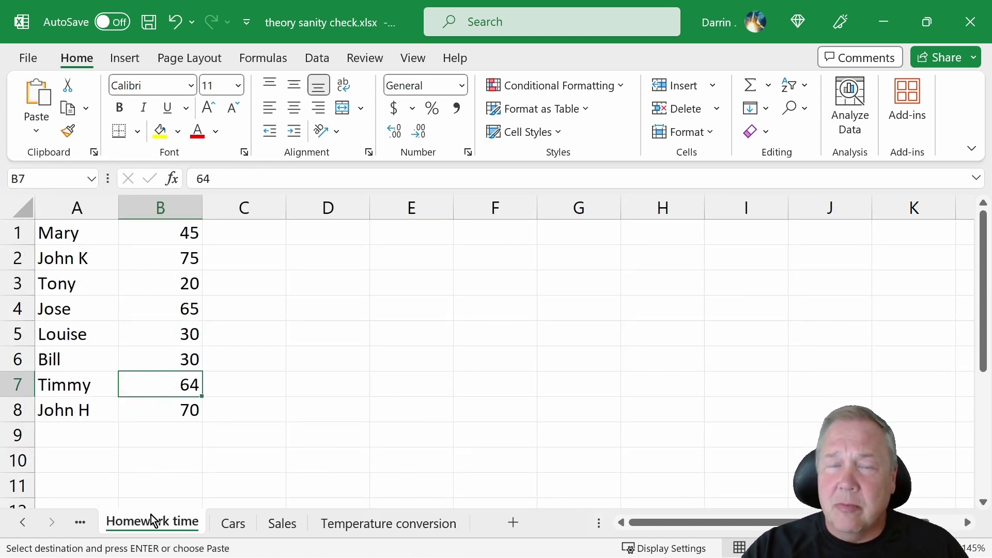
click(233, 531)
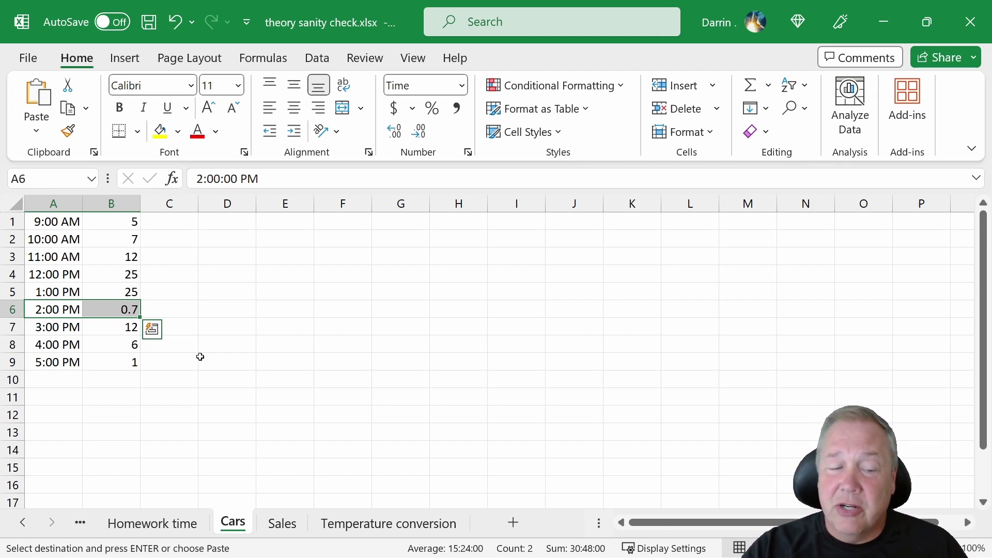
click(286, 528)
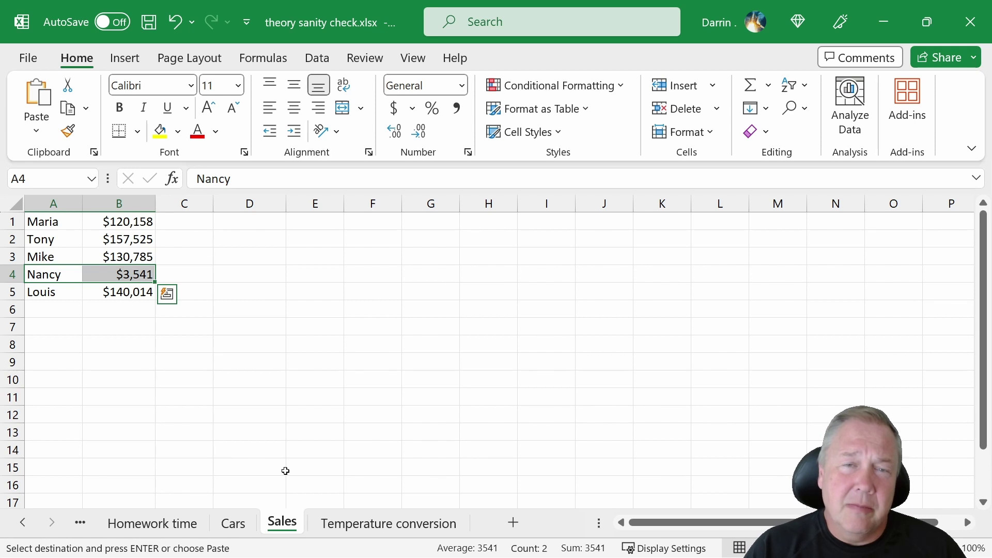
click(147, 256)
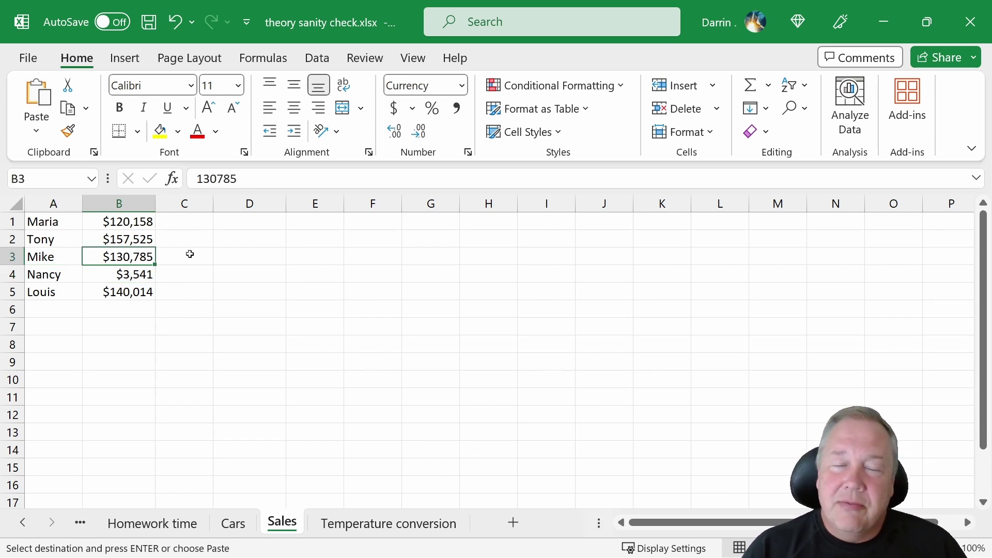